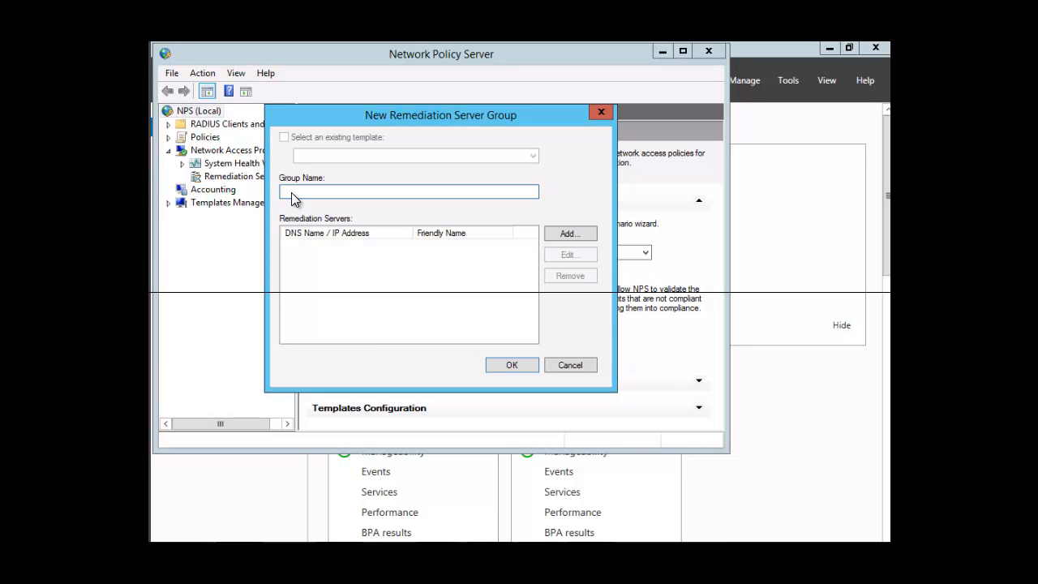
Name the new remediation server group "remediation grooup".
{"action": "type", "text": "remediat"}
{"action": "type", "text": "in"}
{"action": "type", "text": "on grooup"}
Add server2.contoso.com to the group with the friendly name "Remediation Server" and save the group.
{"action": "left_click", "coordinate": [572, 234]}
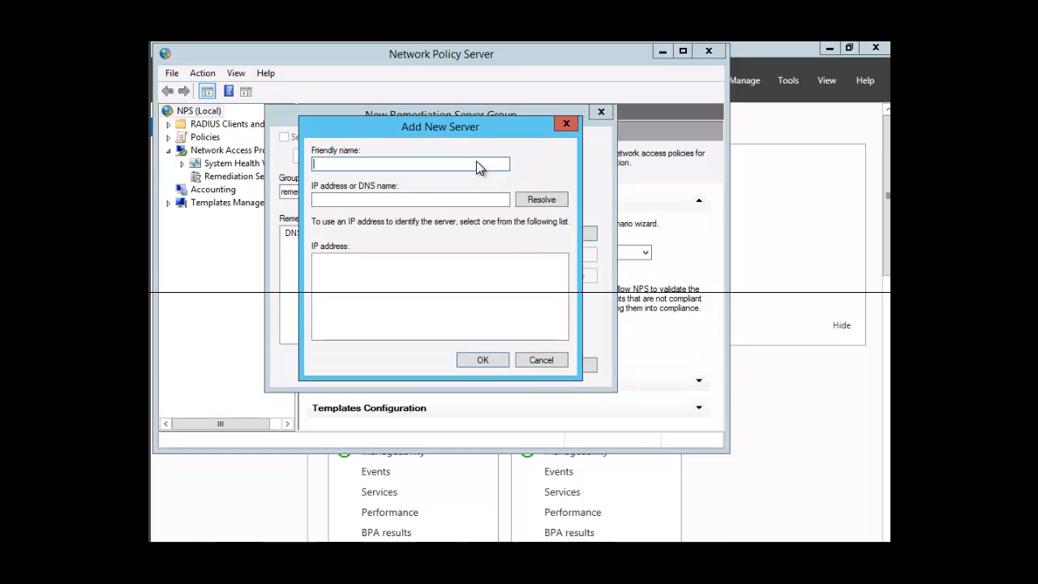
{"action": "type", "text": "Remediation Server"}
{"action": "left_click", "coordinate": [394, 200]}
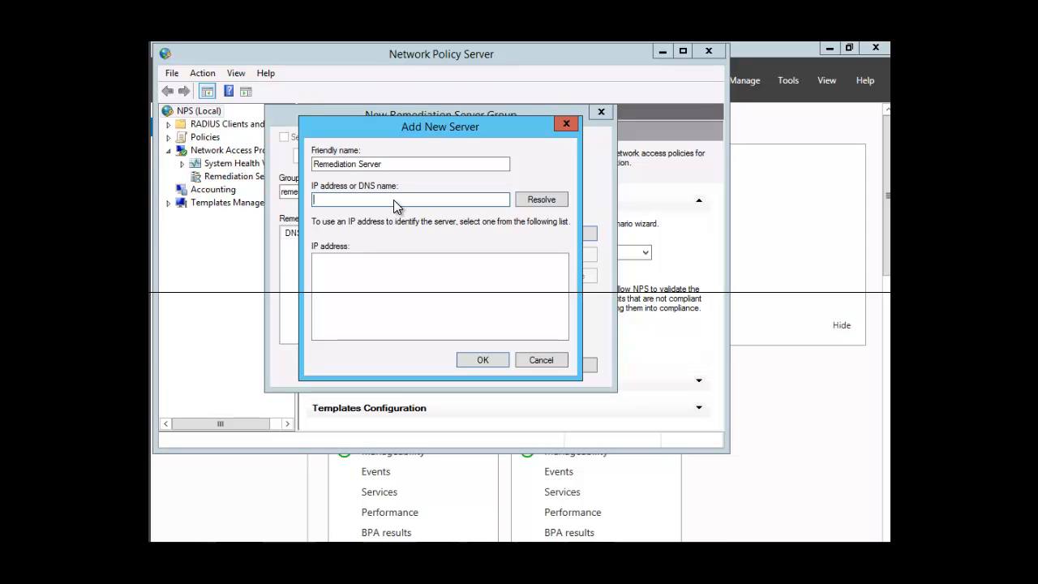
{"action": "type", "text": "server2.contoso.com"}
{"action": "left_click", "coordinate": [483, 360]}
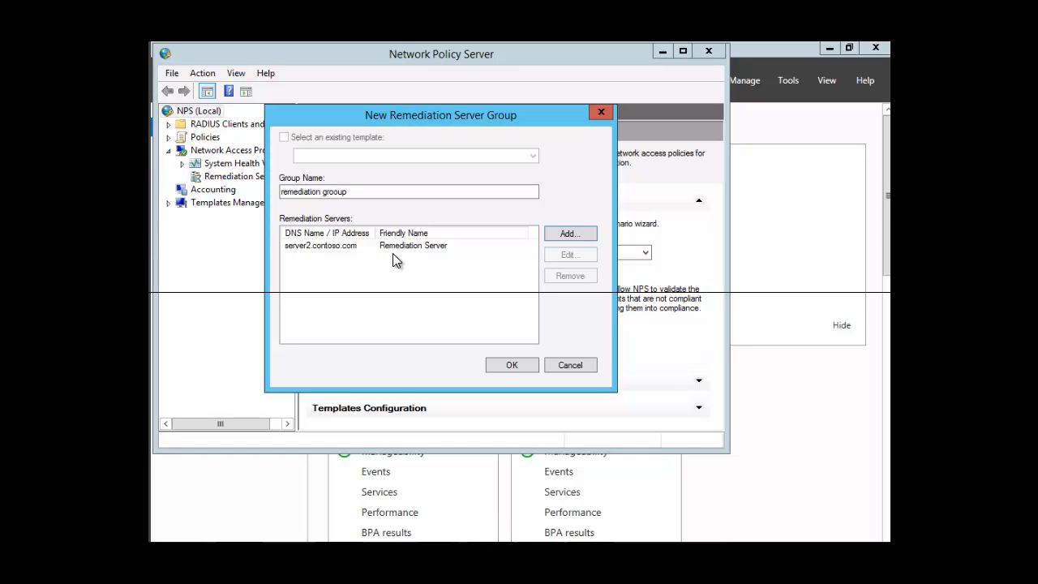
{"action": "left_click", "coordinate": [505, 366]}
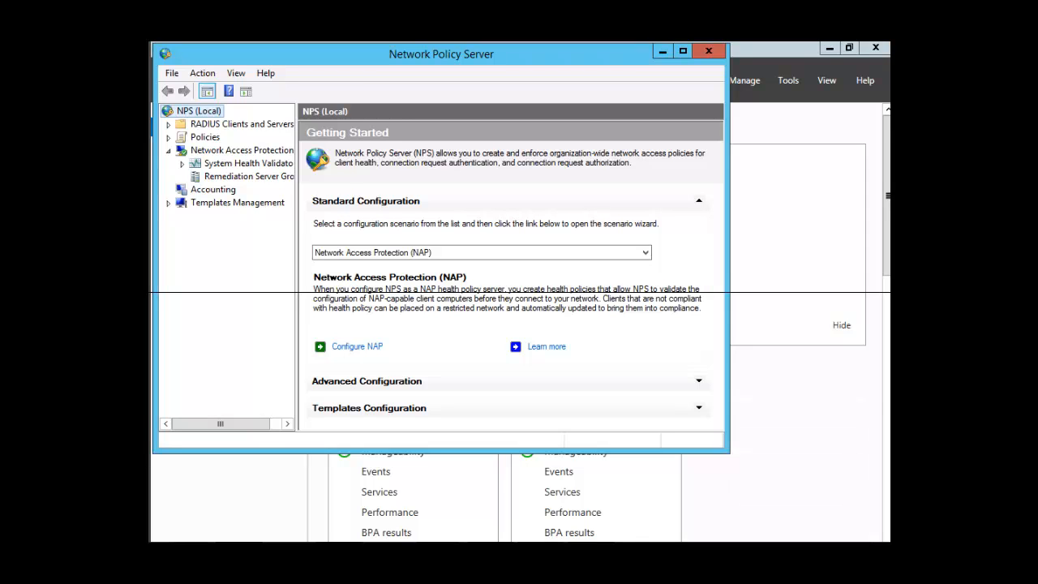
Start a new network policy named "NAP Noncompliant" with Remote Access Server (VPN-Dial up) as the network access server type.
{"action": "left_click", "coordinate": [167, 137]}
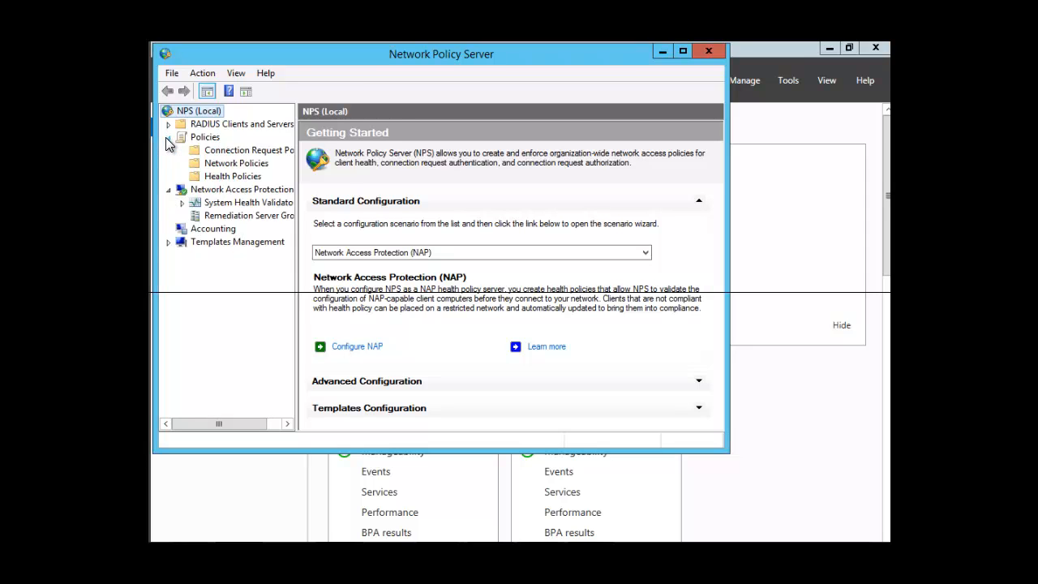
{"action": "right_click", "coordinate": [233, 165]}
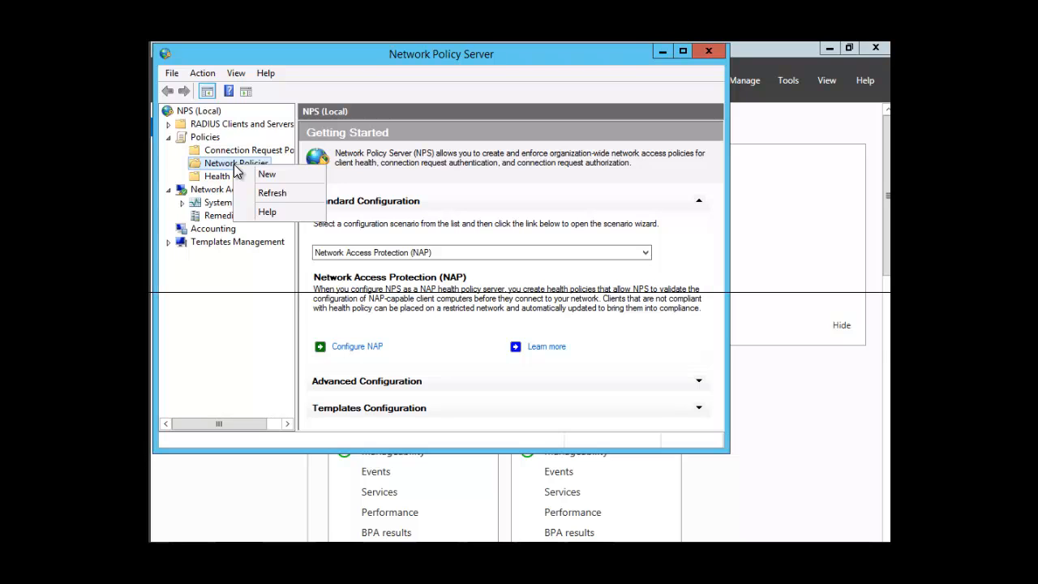
{"action": "left_click", "coordinate": [284, 174]}
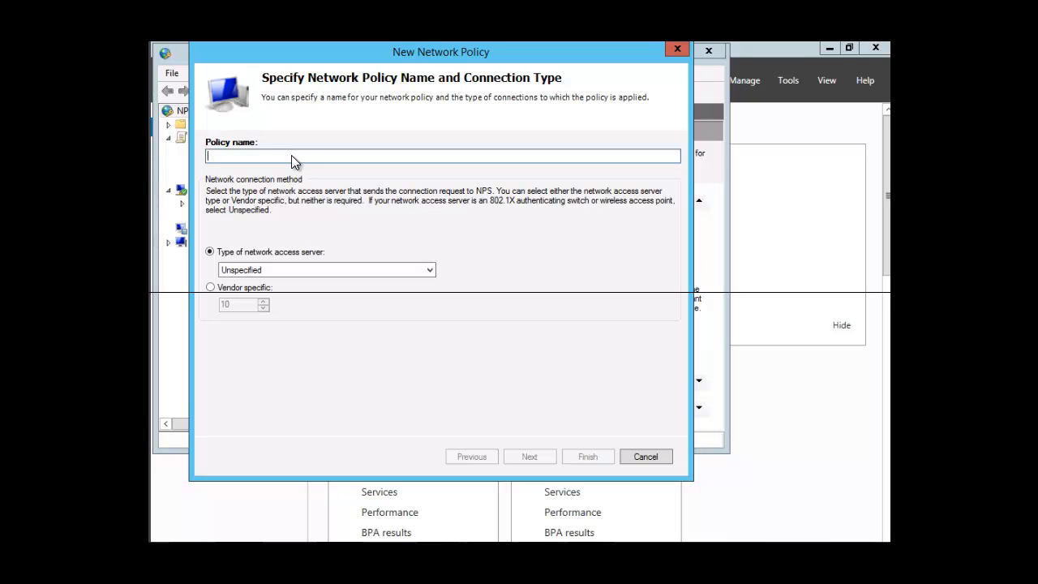
{"action": "type", "text": "NAP "}
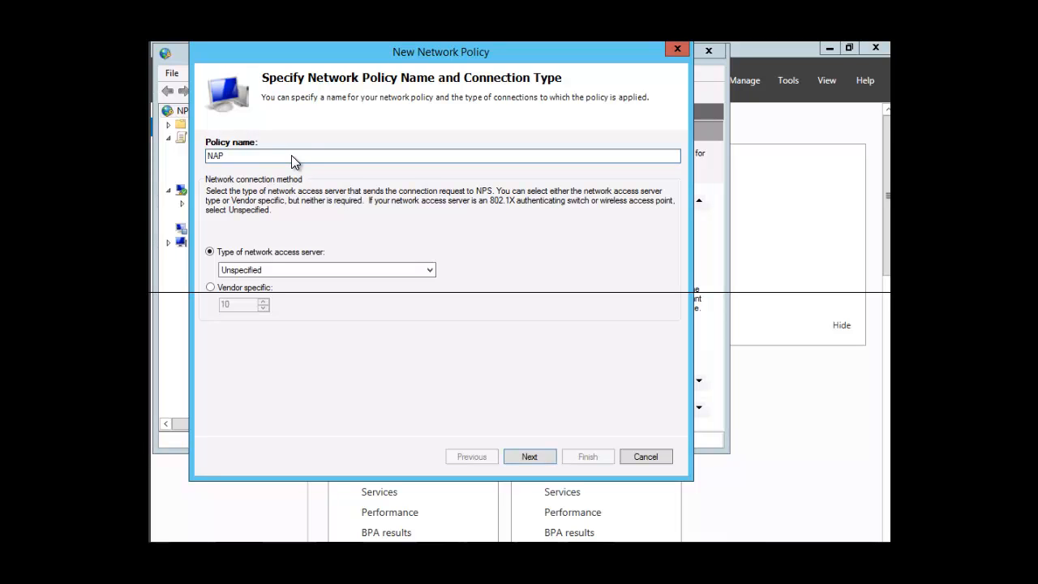
{"action": "type", "text": "Noncom"}
{"action": "type", "text": "p"}
{"action": "type", "text": "pl"}
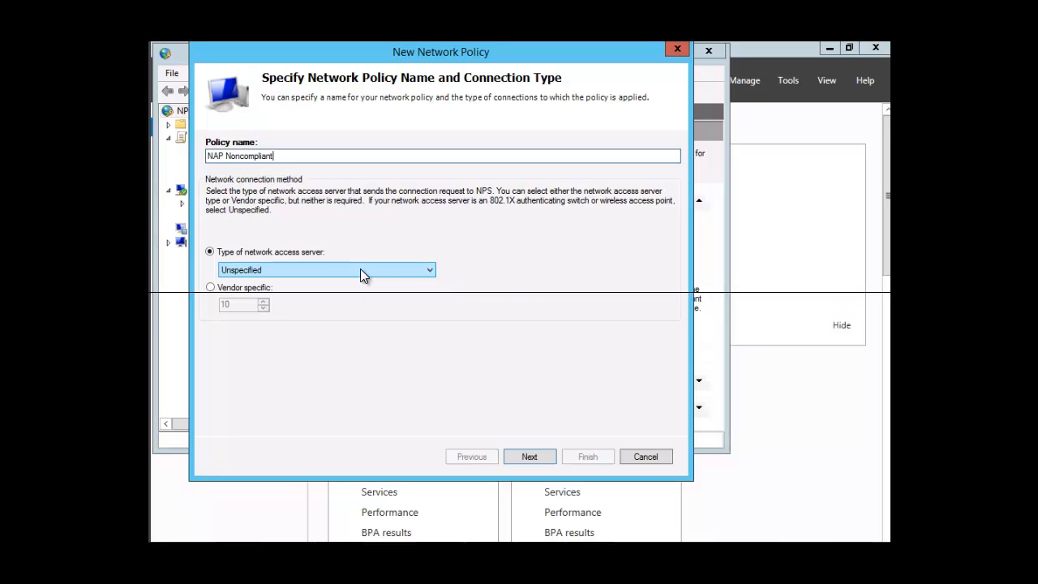
{"action": "left_click", "coordinate": [431, 272]}
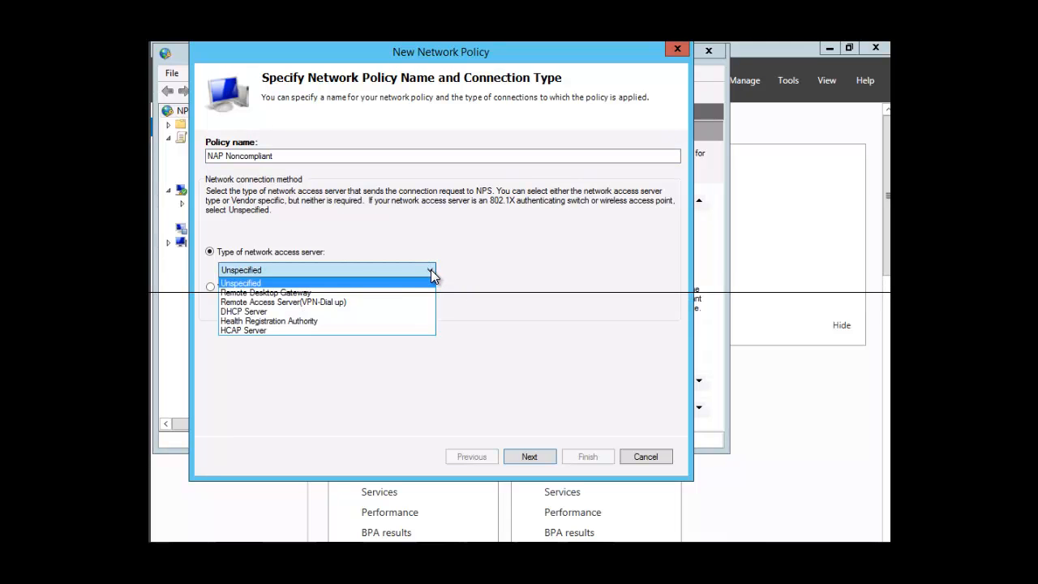
{"action": "left_click", "coordinate": [301, 304]}
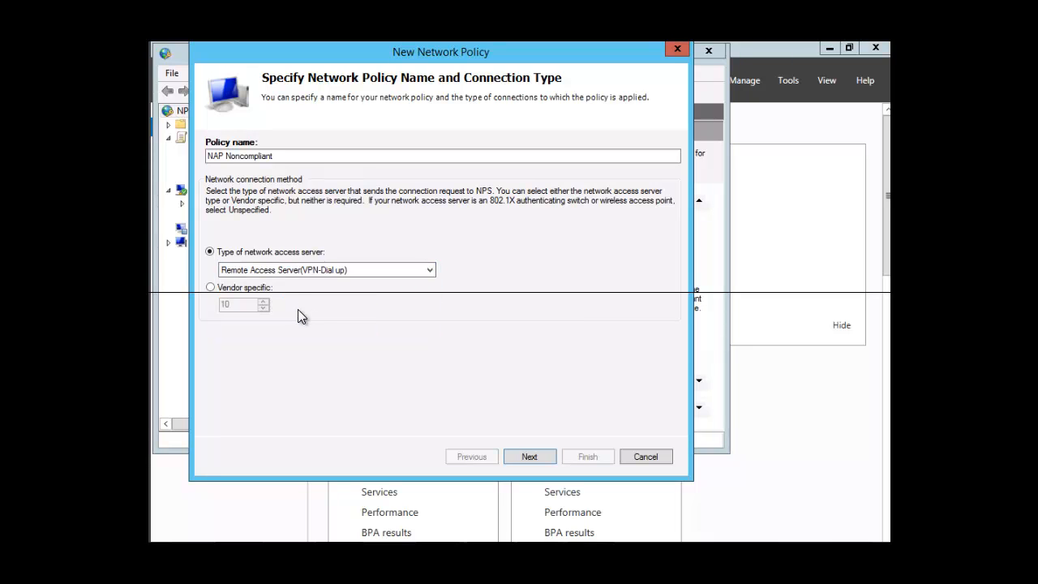
{"action": "left_click", "coordinate": [523, 457]}
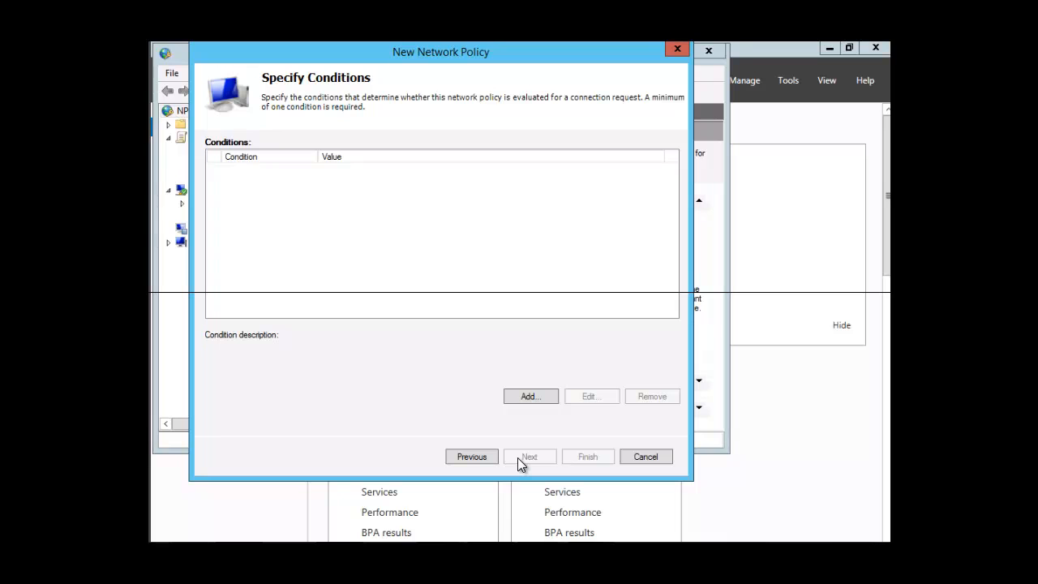
Start adding a Health Policies condition to the network policy.
{"action": "left_click", "coordinate": [528, 396]}
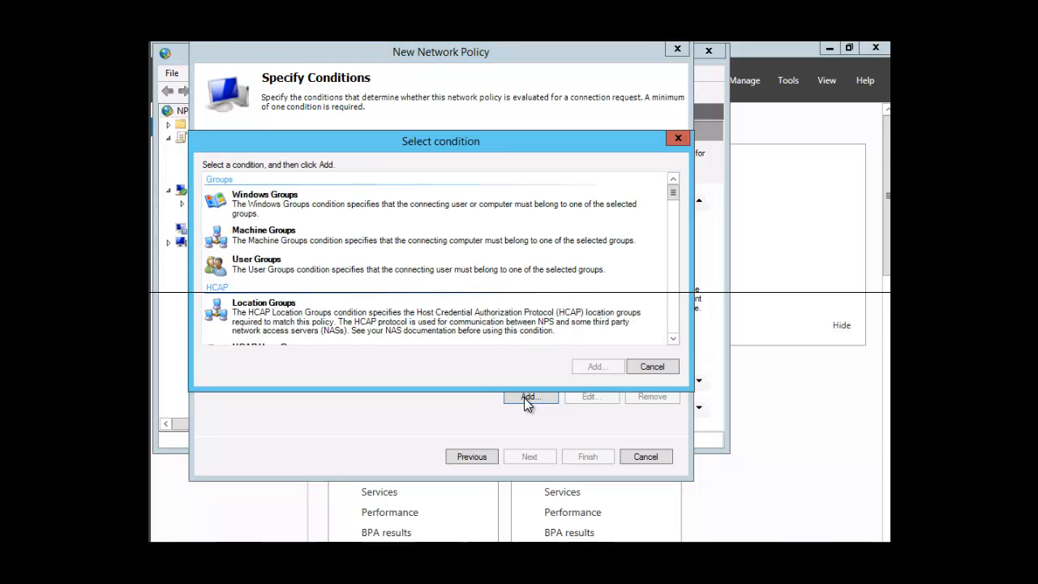
{"action": "left_click", "coordinate": [672, 340]}
{"action": "left_click", "coordinate": [672, 340]}
{"action": "left_click", "coordinate": [672, 340]}
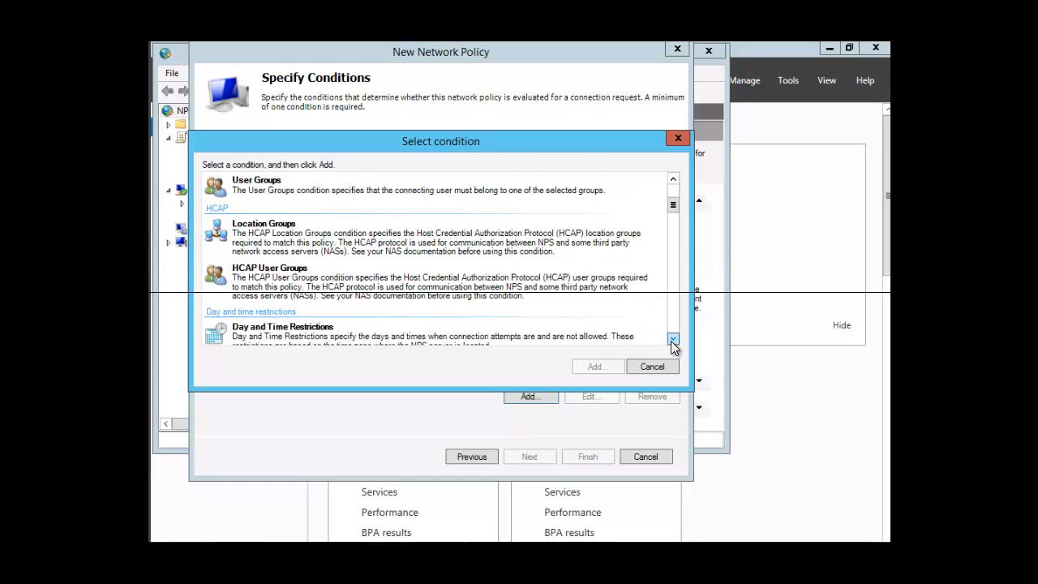
{"action": "scroll", "coordinate": [271, 332], "scroll_direction": "down", "scroll_amount": 3}
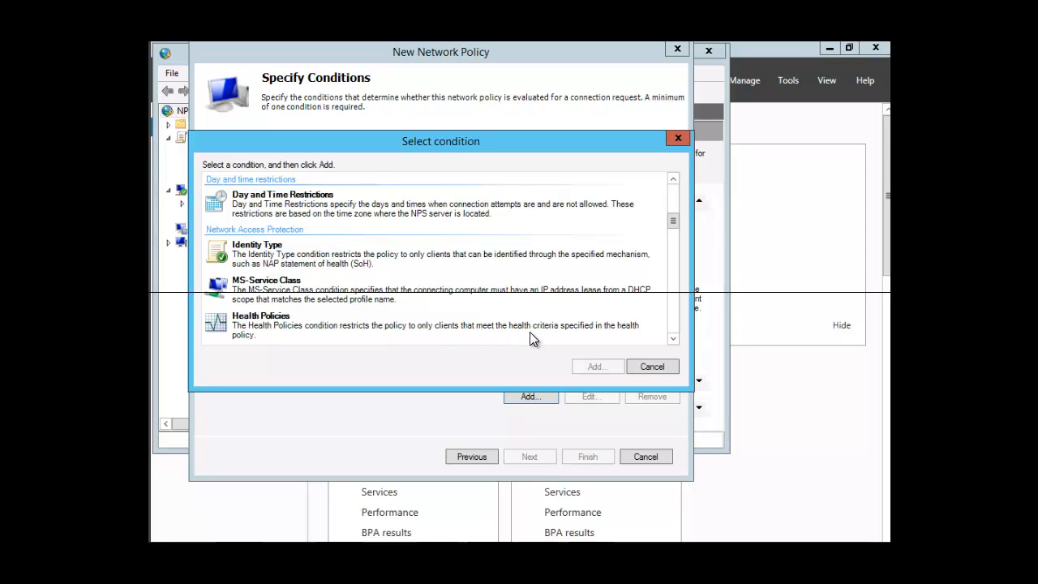
{"action": "left_click", "coordinate": [279, 325]}
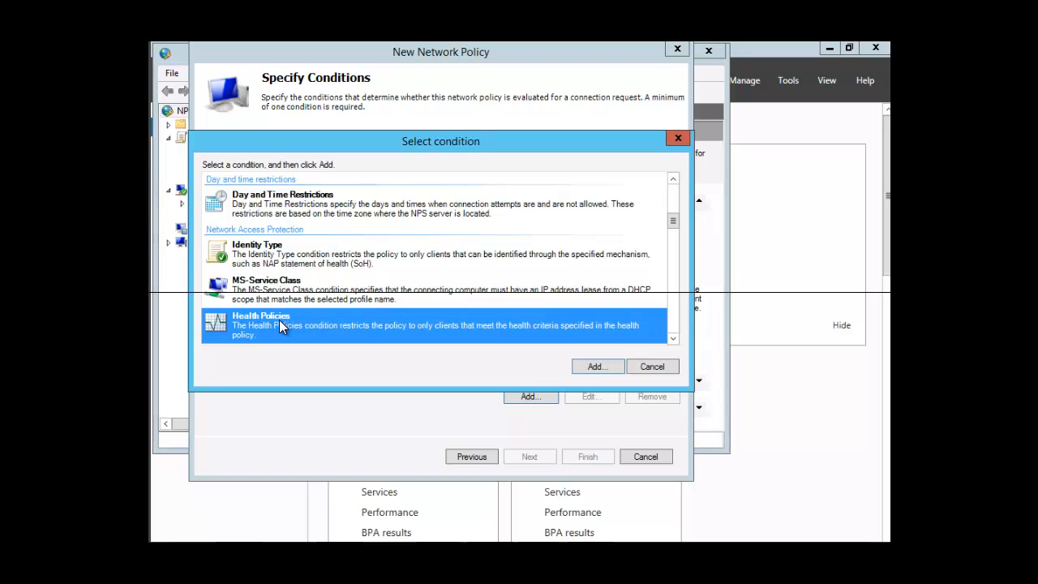
{"action": "left_click", "coordinate": [583, 366]}
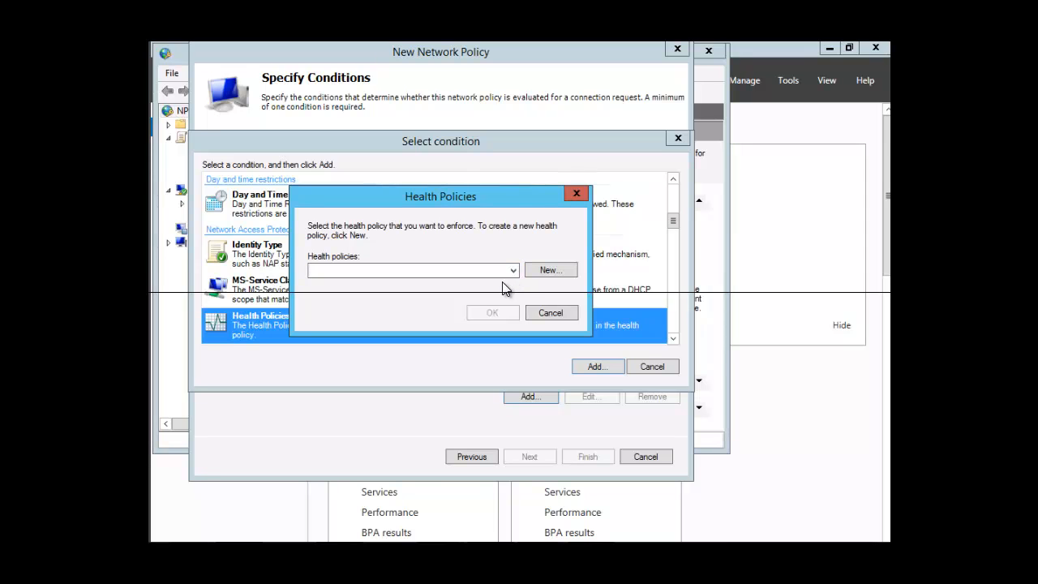
Create the health policy "noncompliant health plicy" using the Windows Security Health Validator and apply it as the condition.
{"action": "left_click", "coordinate": [550, 270]}
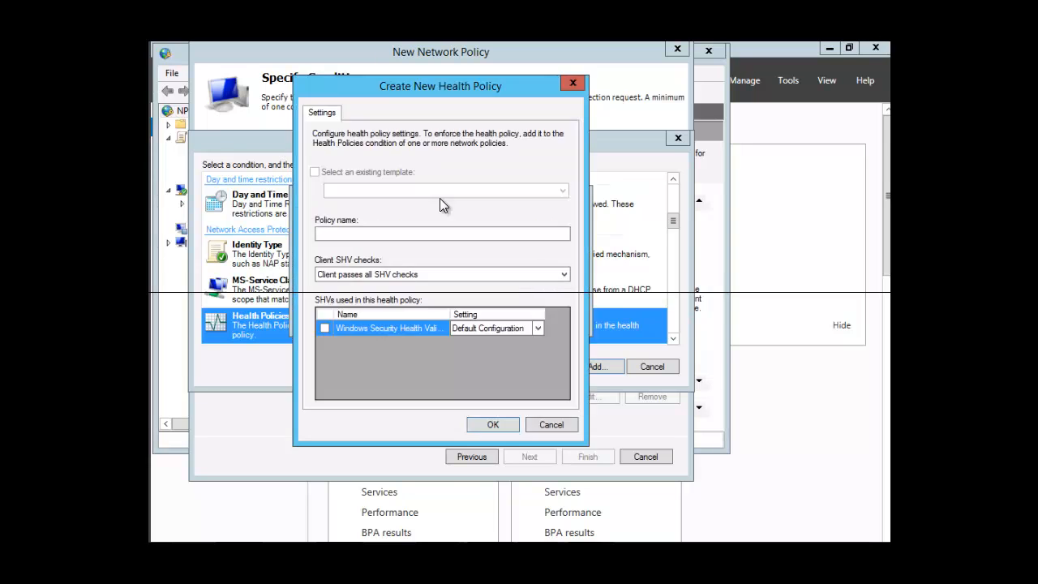
{"action": "left_click", "coordinate": [329, 235]}
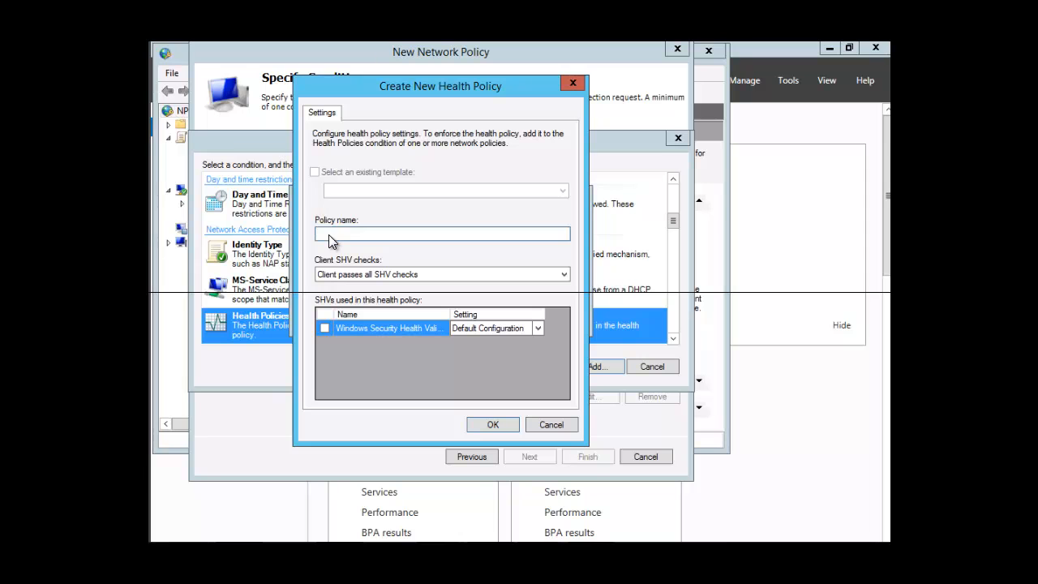
{"action": "type", "text": "noncompliant health"}
{"action": "key", "text": "BackSpace"}
{"action": "key", "text": "BackSpace"}
{"action": "key", "text": "BackSpace"}
{"action": "key", "text": "BackSpace"}
{"action": "key", "text": "BackSpace"}
{"action": "type", "text": "alth plicy"}
{"action": "left_click", "coordinate": [322, 327]}
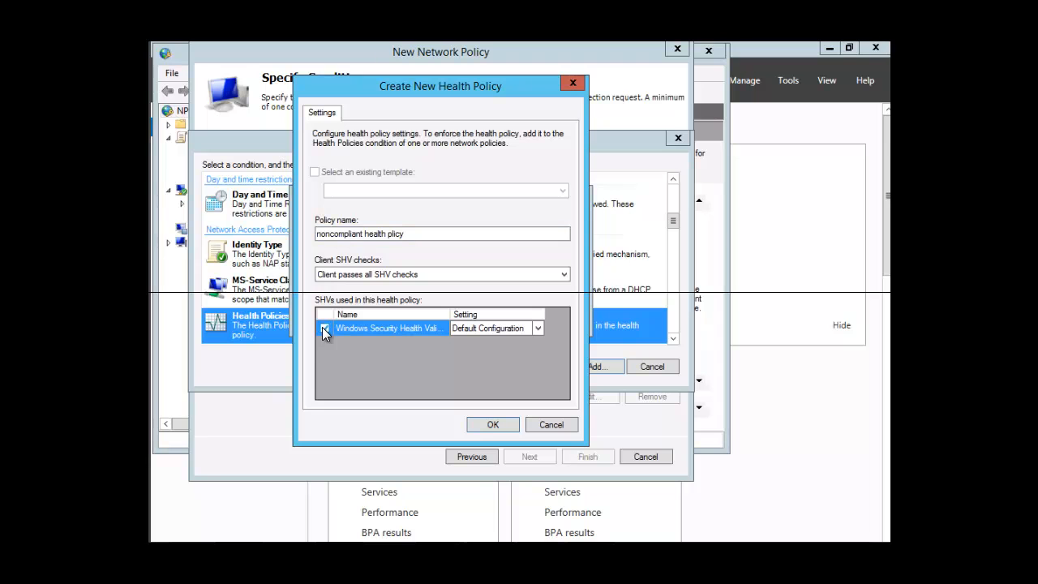
{"action": "left_click", "coordinate": [487, 424]}
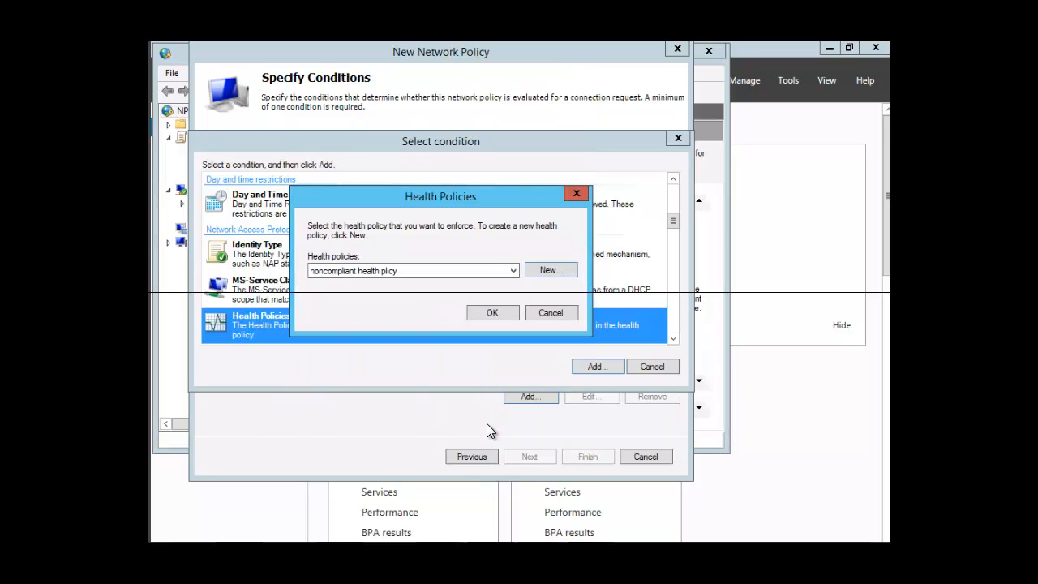
{"action": "left_click", "coordinate": [486, 312]}
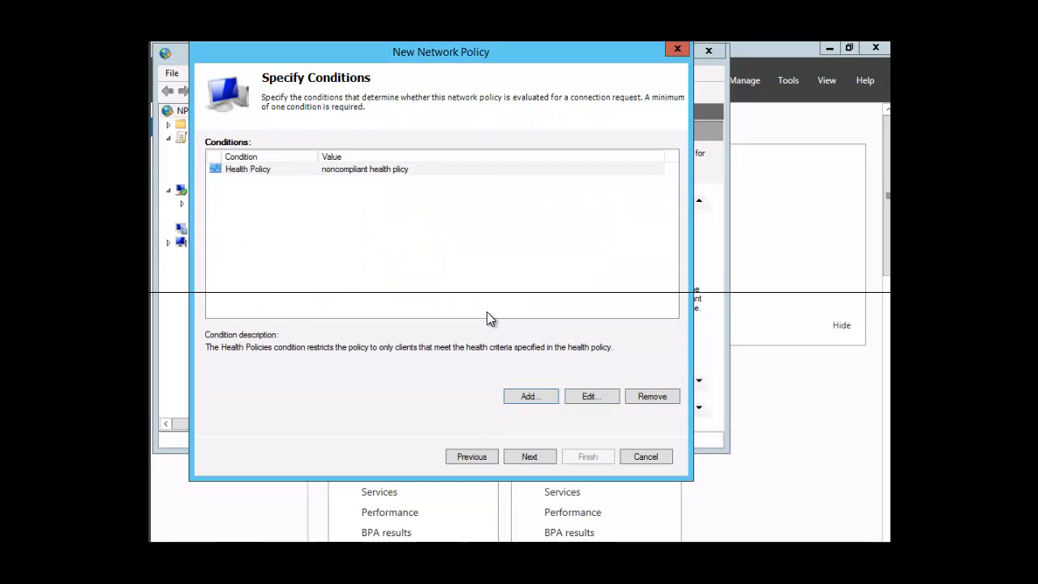
Keep access granted and enable "Perform machine health check only" as an authentication method, leaving the constraints at their defaults.
{"action": "left_click", "coordinate": [528, 456]}
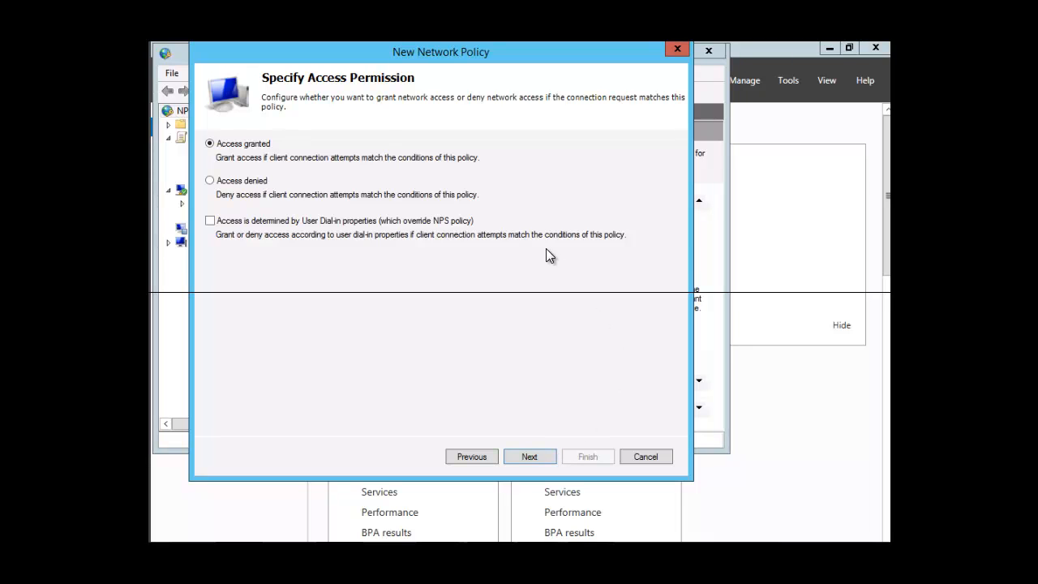
{"action": "left_click", "coordinate": [531, 457]}
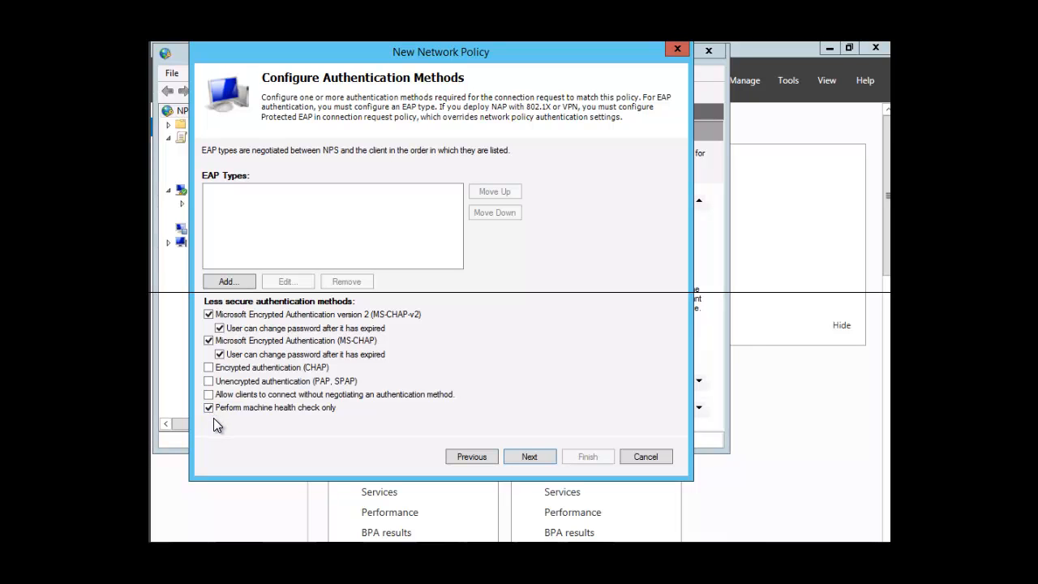
{"action": "left_click", "coordinate": [522, 455]}
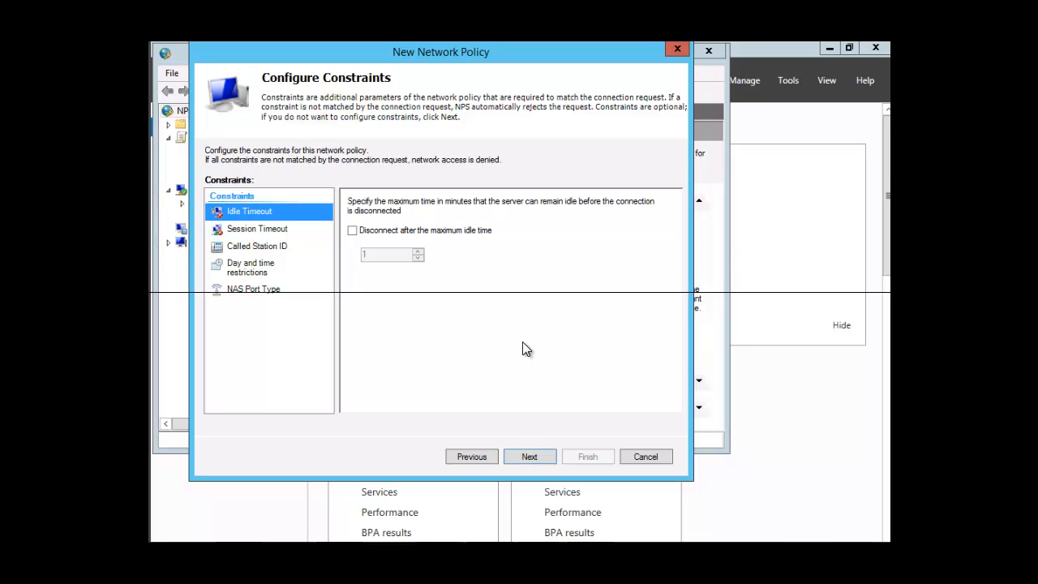
{"action": "left_click", "coordinate": [526, 458]}
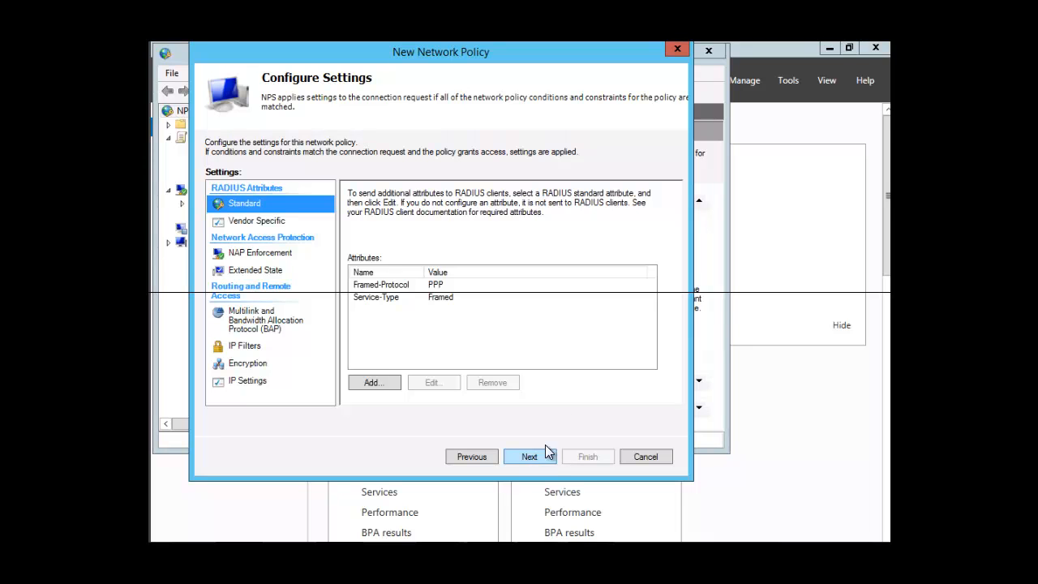
Set the policy's NAP enforcement to allow limited access and assign "remediation grooup" as its remediation server group, without a troubleshooting URL.
{"action": "left_click", "coordinate": [275, 256]}
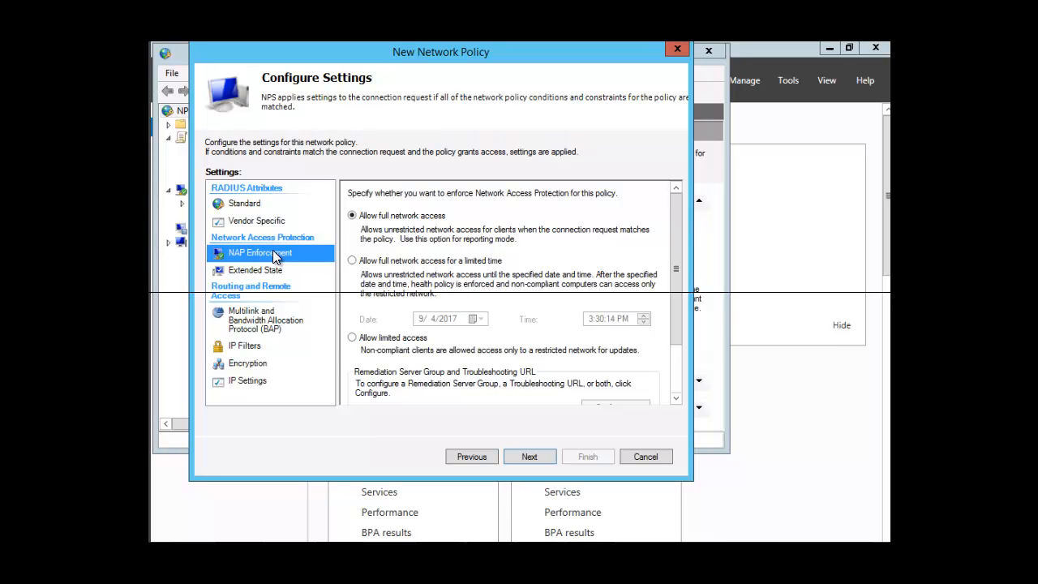
{"action": "left_click", "coordinate": [353, 338]}
{"action": "left_click", "coordinate": [678, 399]}
{"action": "left_click", "coordinate": [678, 399]}
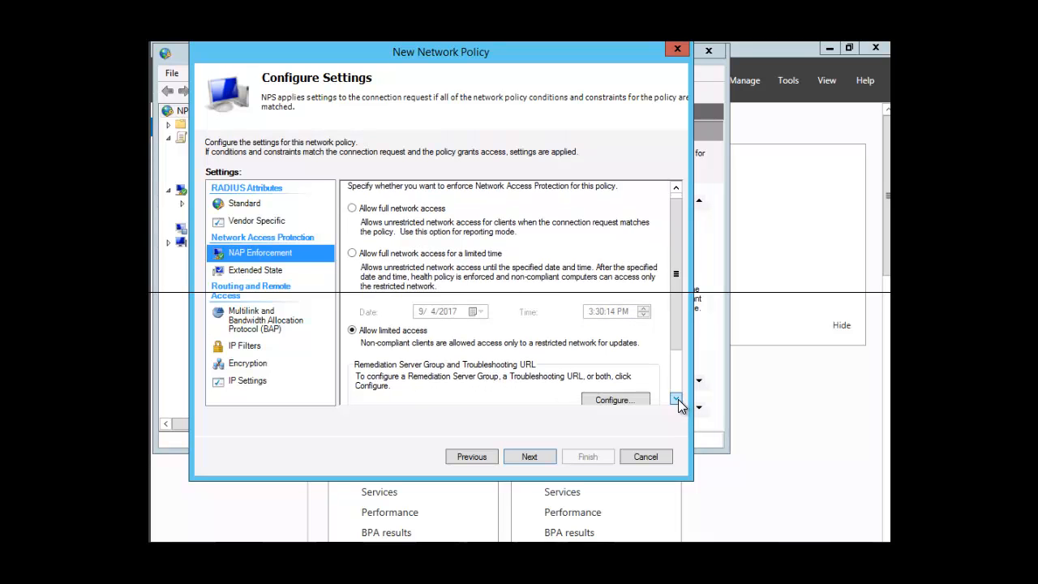
{"action": "left_click", "coordinate": [678, 399]}
{"action": "left_click", "coordinate": [678, 399]}
{"action": "left_click", "coordinate": [678, 399]}
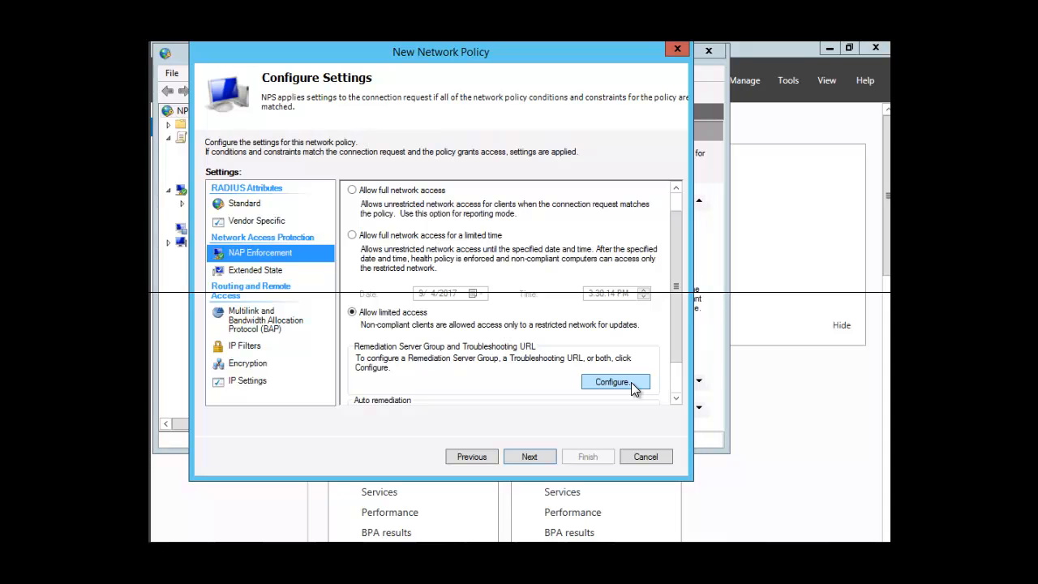
{"action": "left_click", "coordinate": [631, 382]}
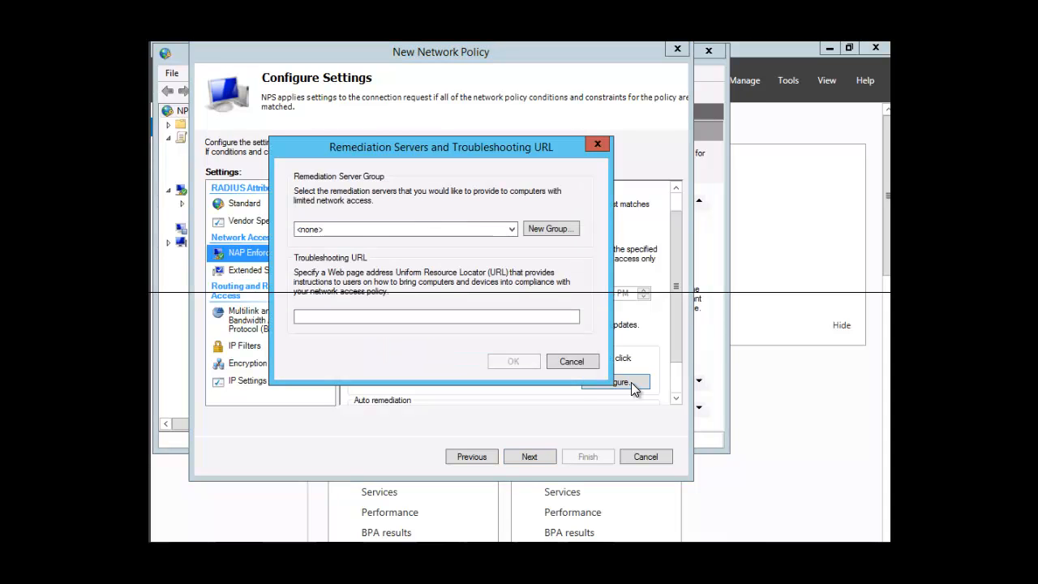
{"action": "left_click", "coordinate": [511, 229]}
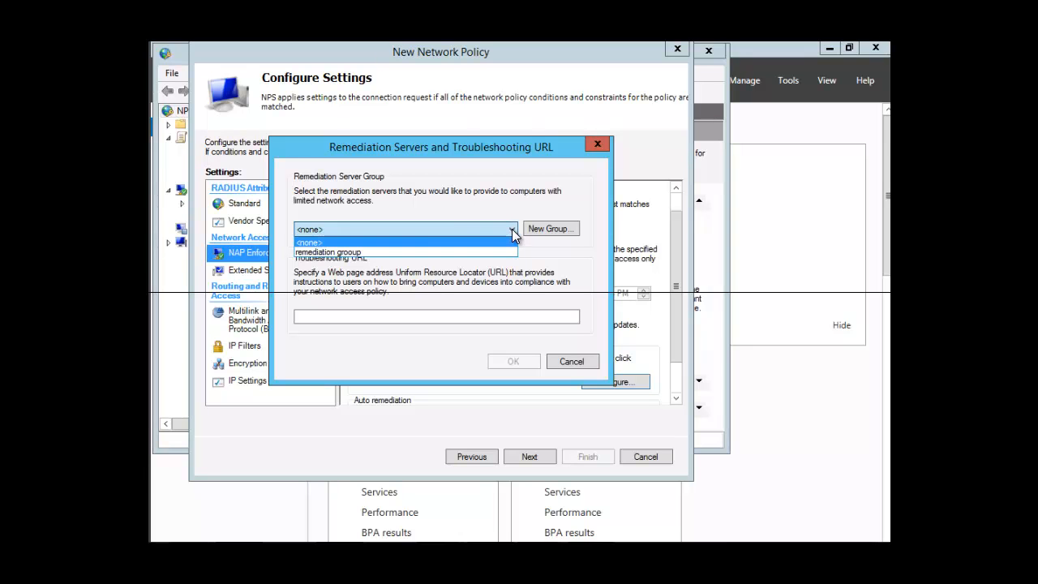
{"action": "left_click", "coordinate": [370, 252]}
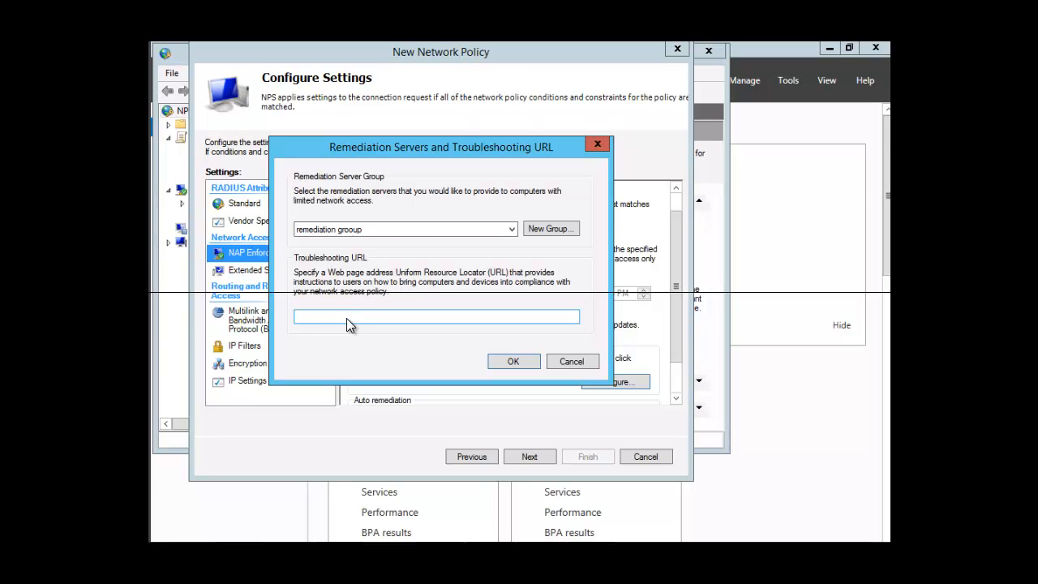
{"action": "left_click", "coordinate": [523, 361]}
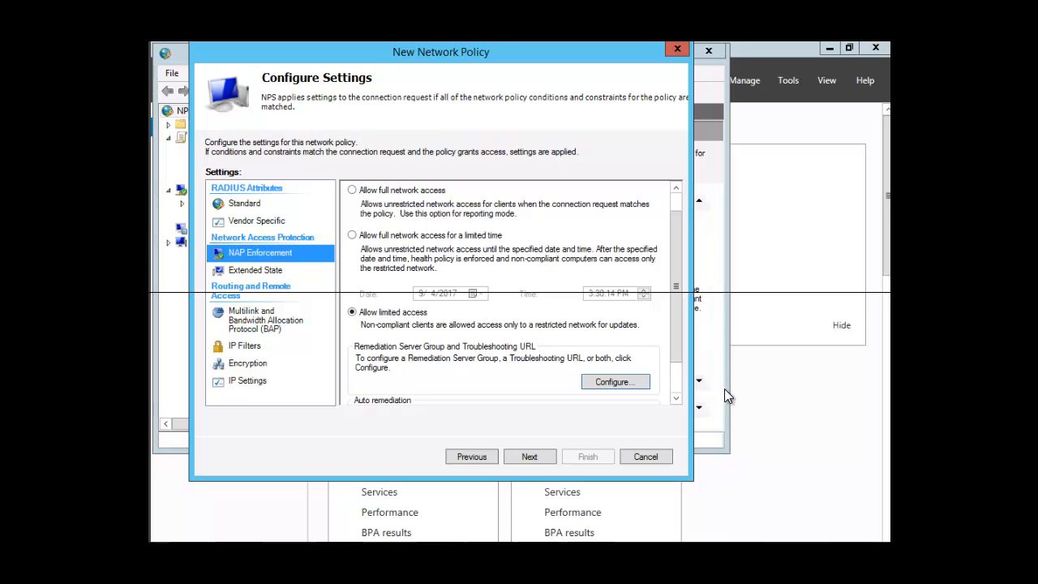
Keep auto-remediation of client computers enabled and finish creating the network policy.
{"action": "left_click", "coordinate": [675, 397]}
{"action": "left_click", "coordinate": [675, 397]}
{"action": "left_click", "coordinate": [675, 397]}
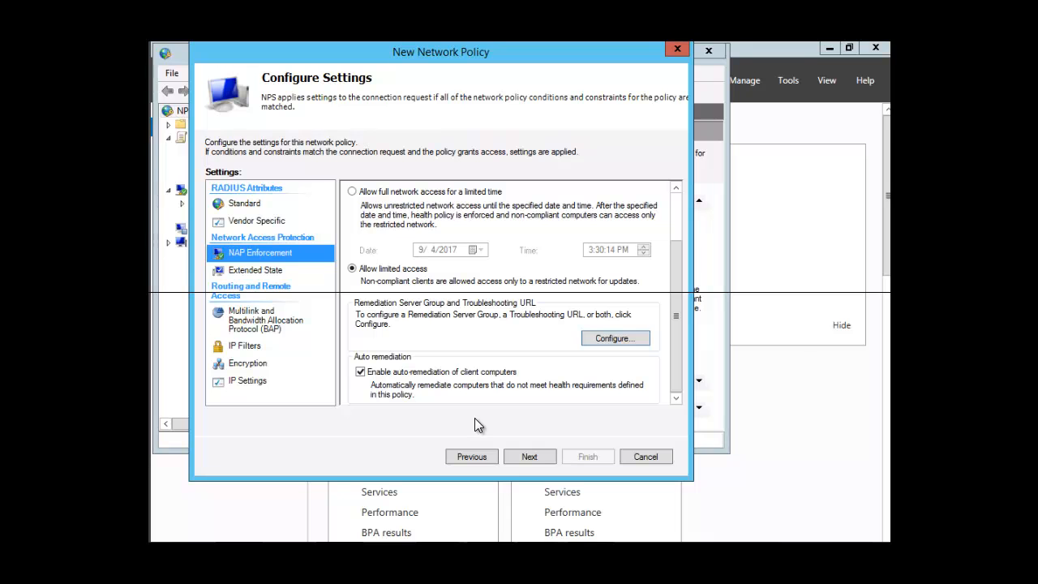
{"action": "left_click", "coordinate": [532, 455]}
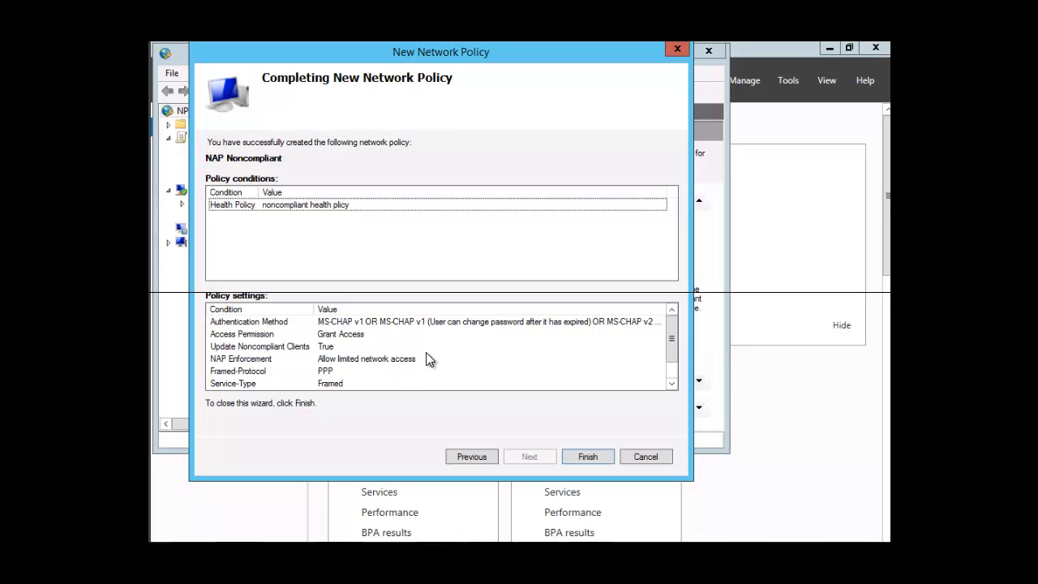
{"action": "left_click", "coordinate": [588, 457]}
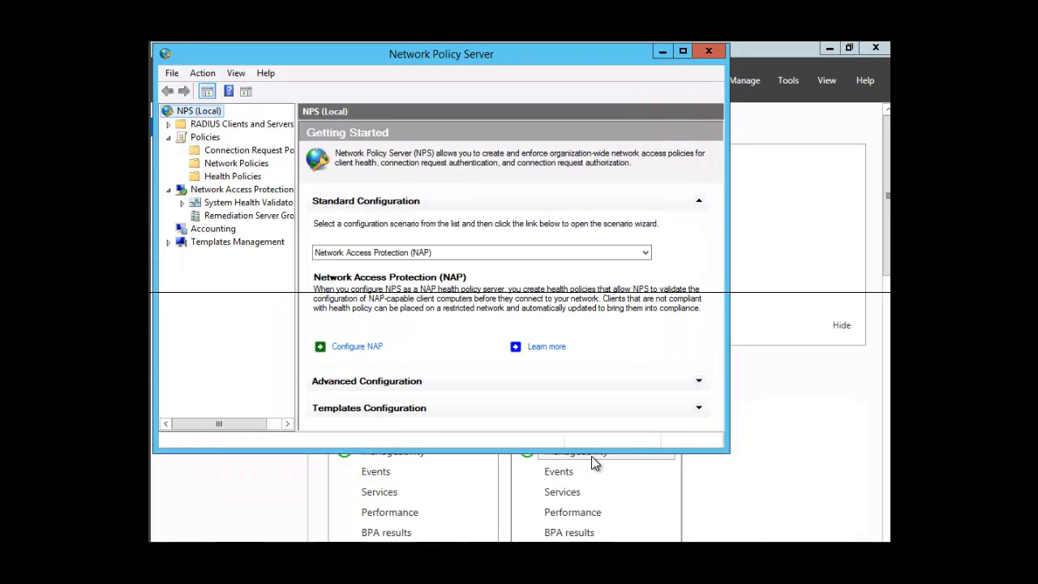